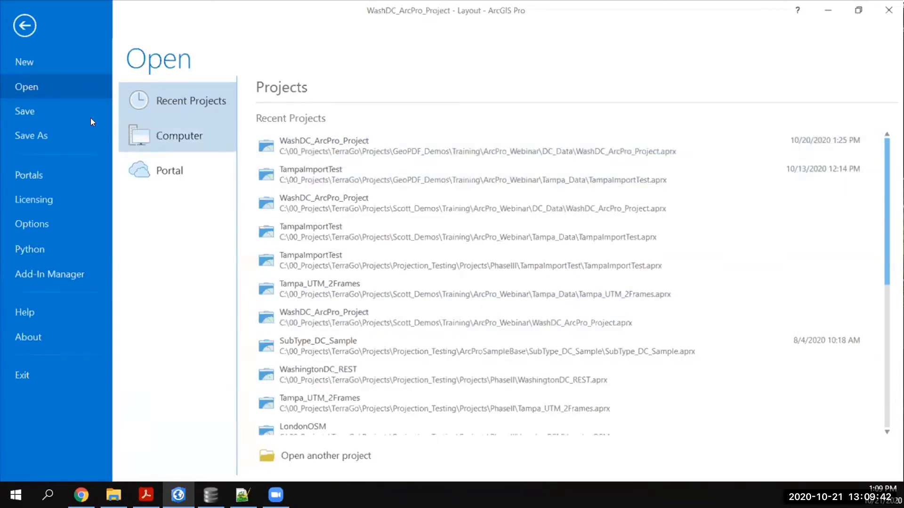
Enable the GeoPDF Publisher for ArcGIS Pro external extension in the licensing settings and return to the layout.
{"action": "left_click", "coordinate": [16, 26]}
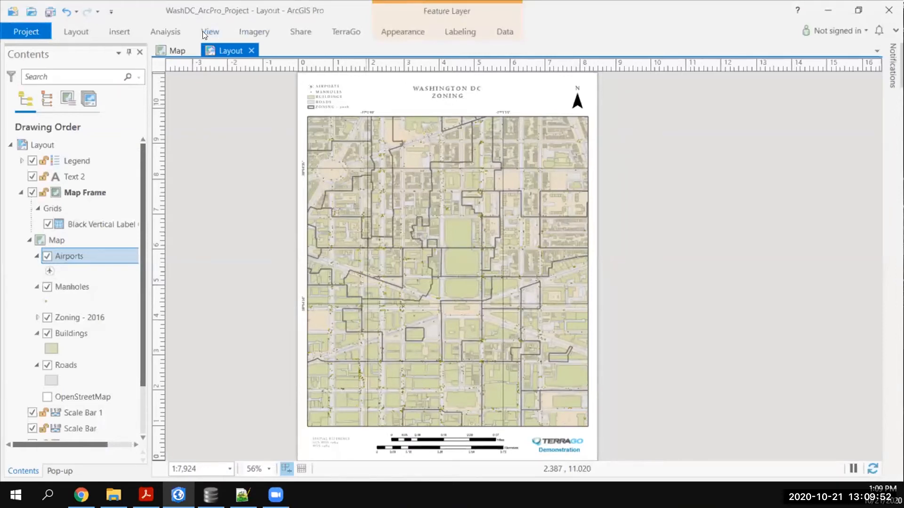
{"action": "left_click", "coordinate": [348, 33]}
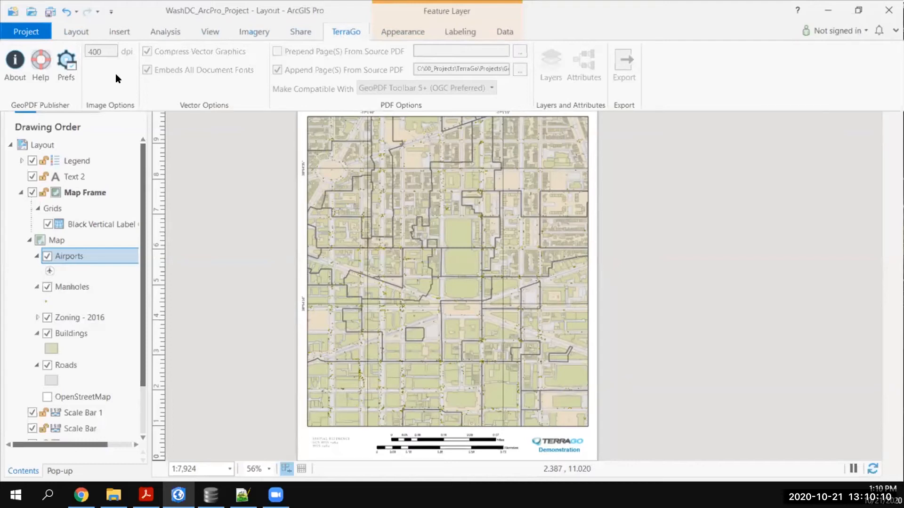
{"action": "left_click", "coordinate": [33, 28]}
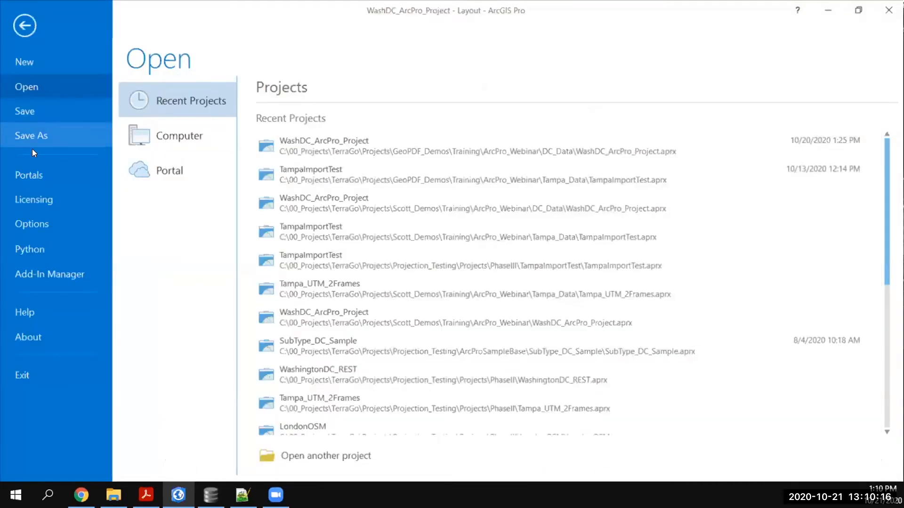
{"action": "left_click", "coordinate": [35, 201]}
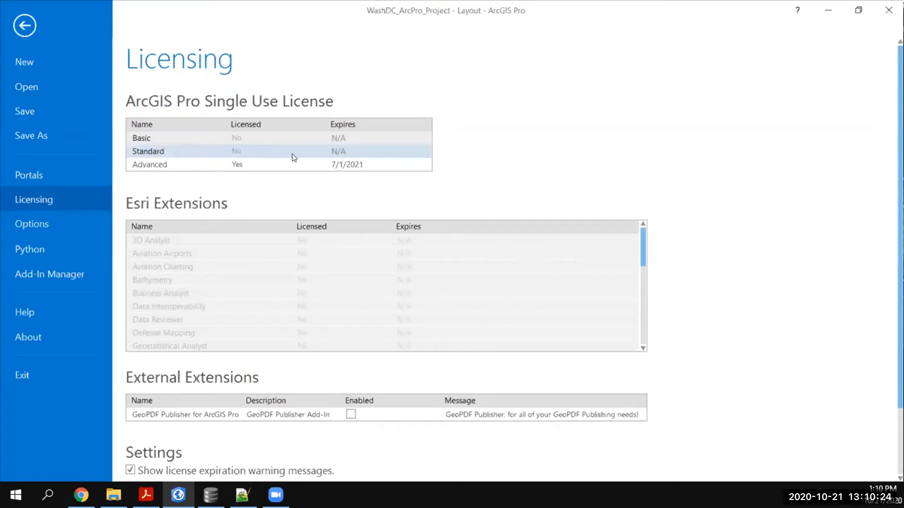
{"action": "scroll", "coordinate": [301, 221], "scroll_direction": "down", "scroll_amount": 3}
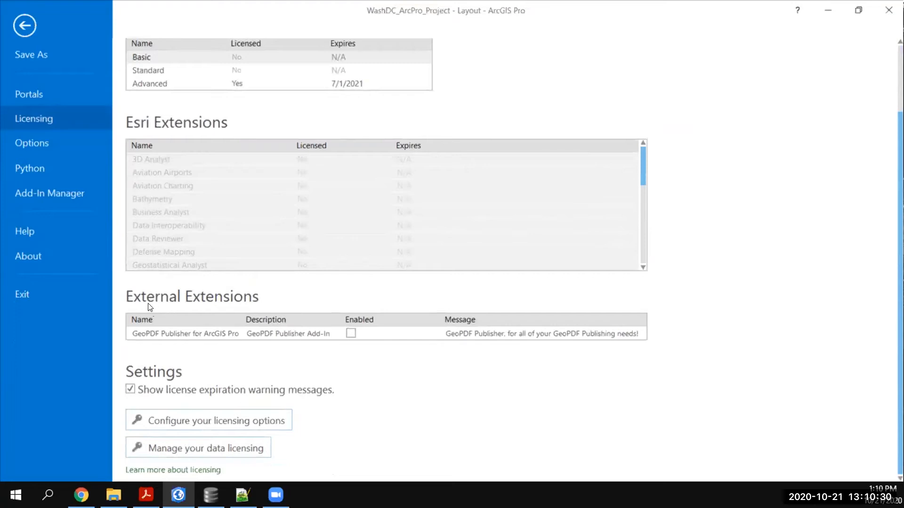
{"action": "left_click", "coordinate": [351, 333]}
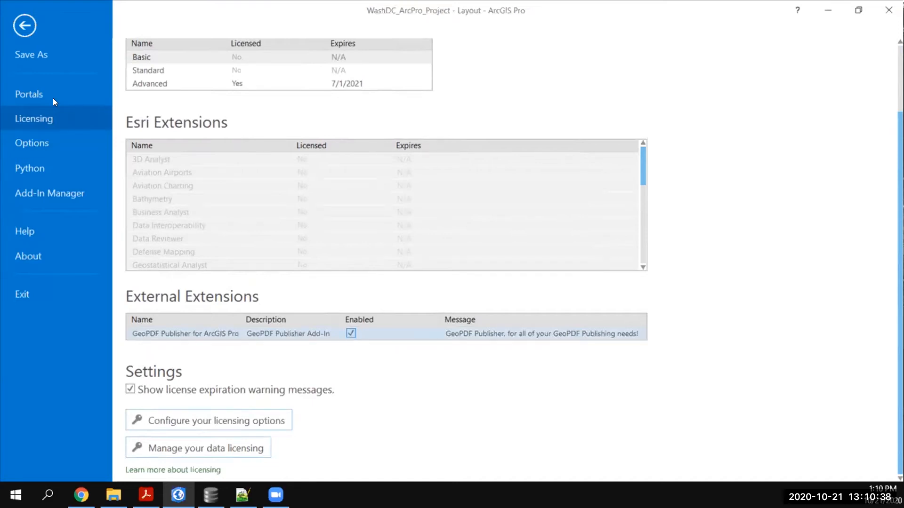
{"action": "left_click", "coordinate": [17, 28]}
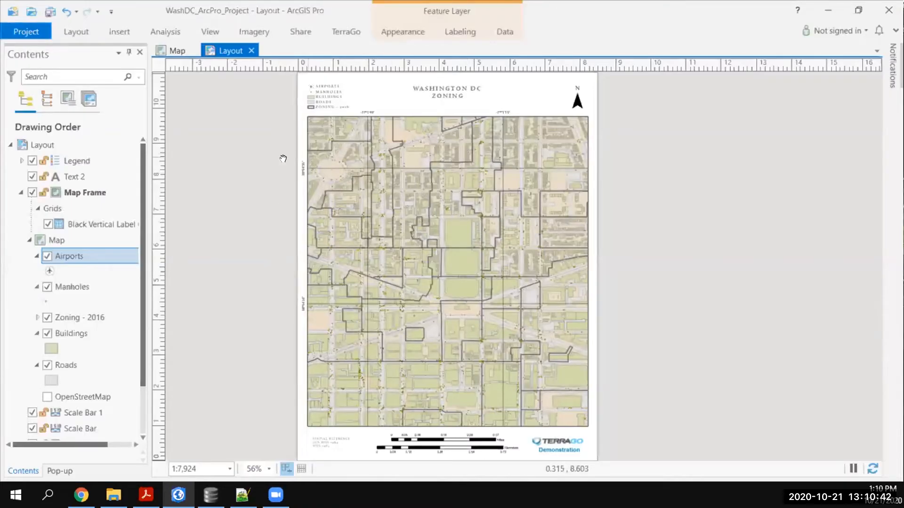
View the GeoPDF Publisher version, contact and licence information, and close it.
{"action": "left_click", "coordinate": [349, 31]}
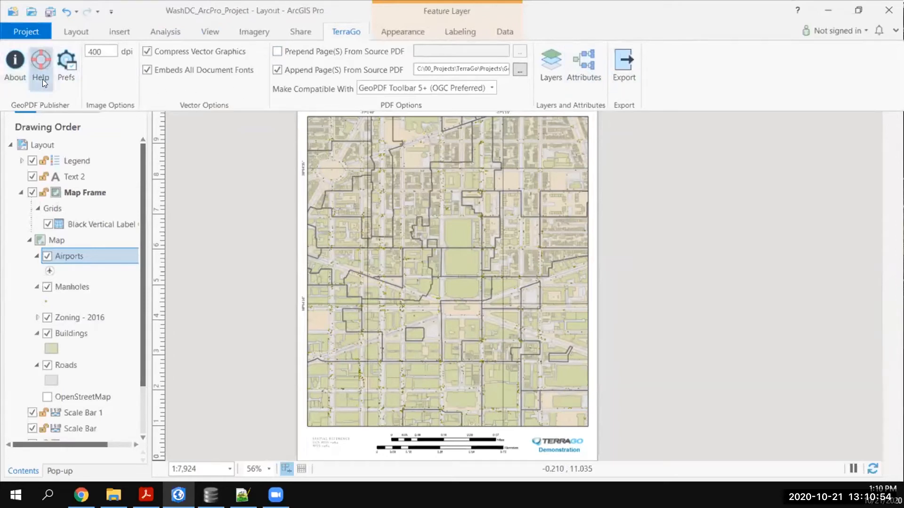
{"action": "left_click", "coordinate": [14, 80]}
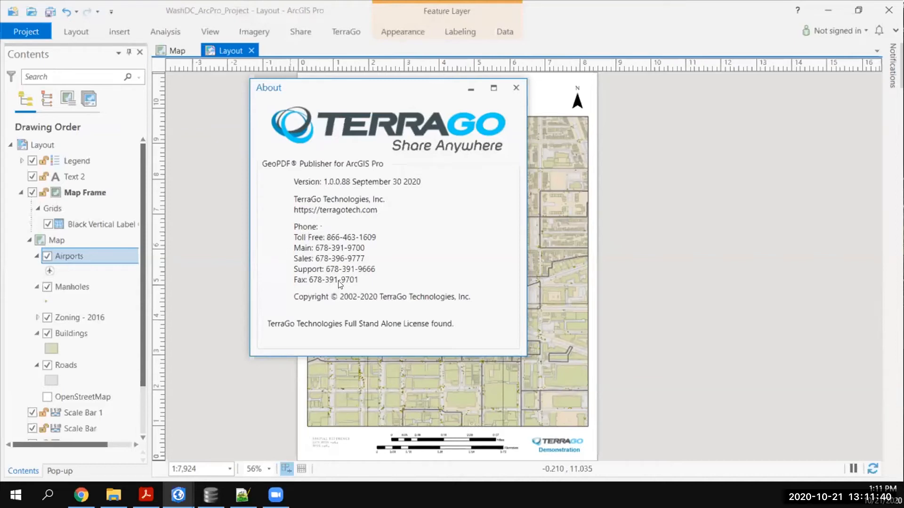
{"action": "left_click", "coordinate": [515, 89]}
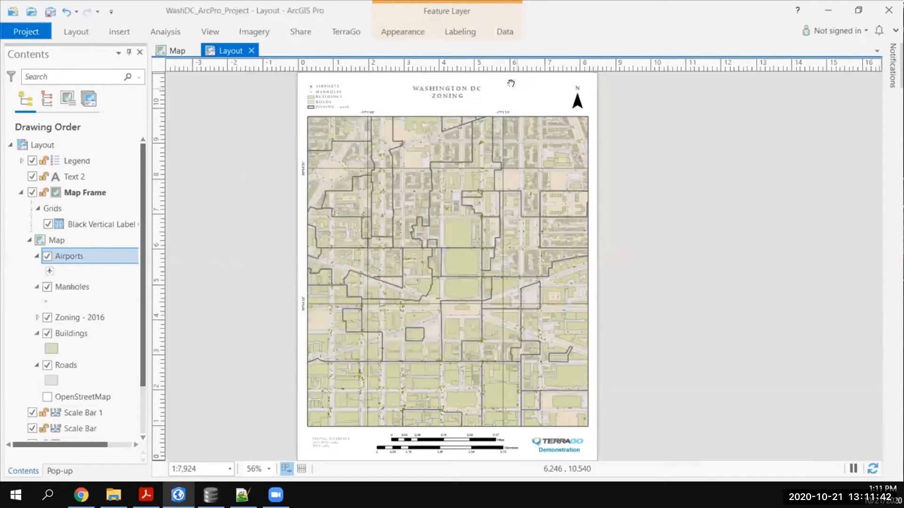
Look through the GeoPDF Publisher for ArcGIS Pro online help topics in the browser and return to the layout.
{"action": "left_click", "coordinate": [330, 31]}
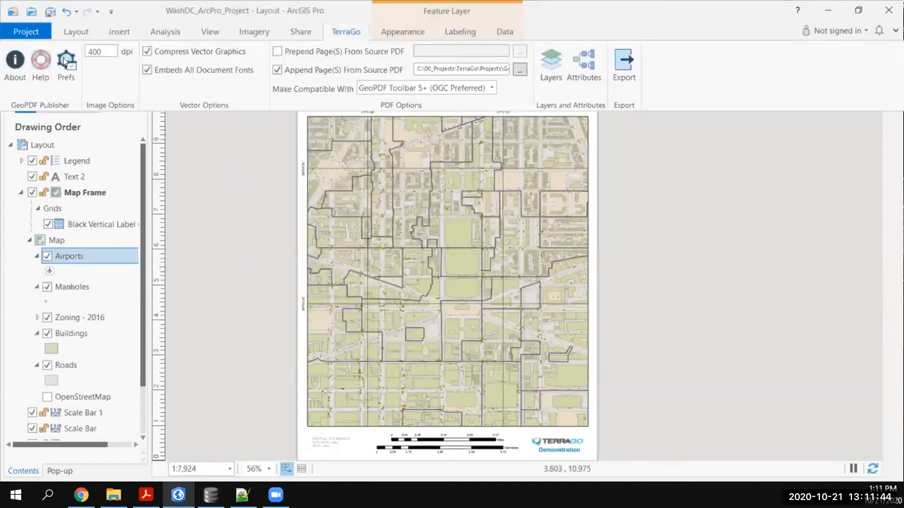
{"action": "left_click", "coordinate": [36, 67]}
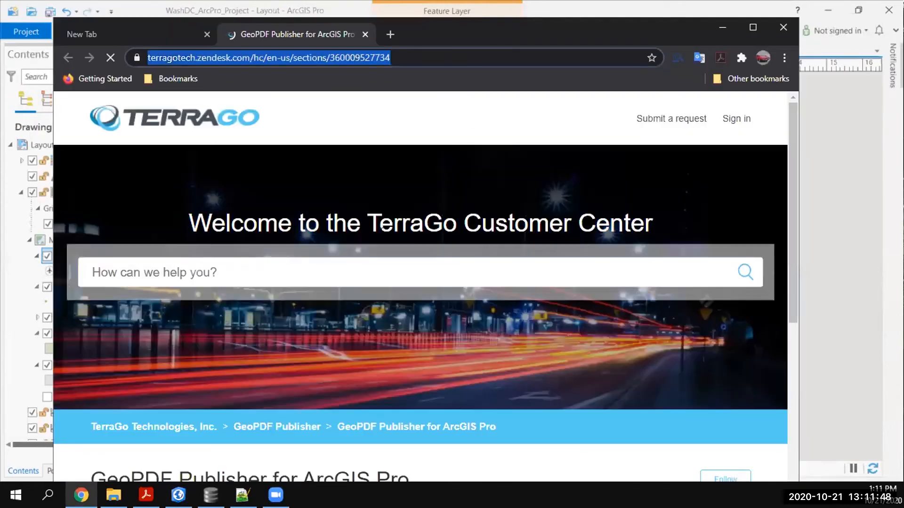
{"action": "scroll", "coordinate": [508, 350], "scroll_direction": "down", "scroll_amount": 6}
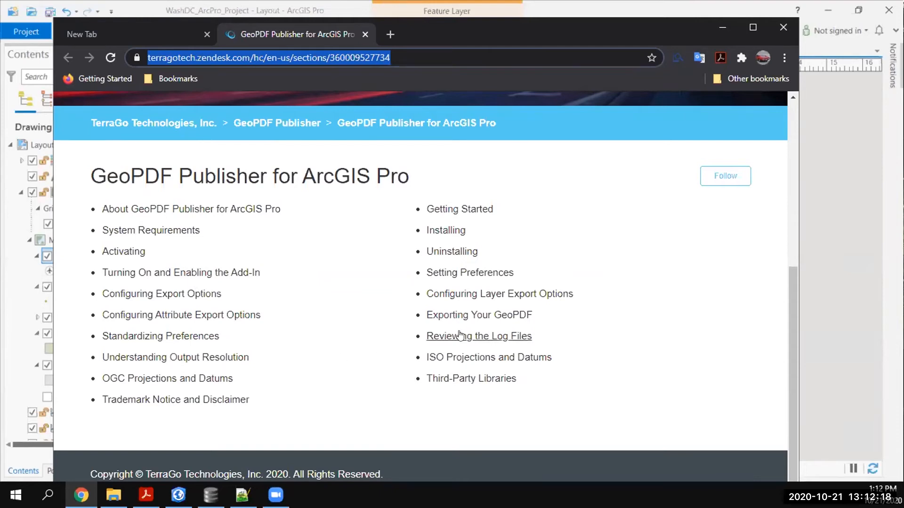
{"action": "scroll", "coordinate": [438, 375], "scroll_direction": "up", "scroll_amount": 1}
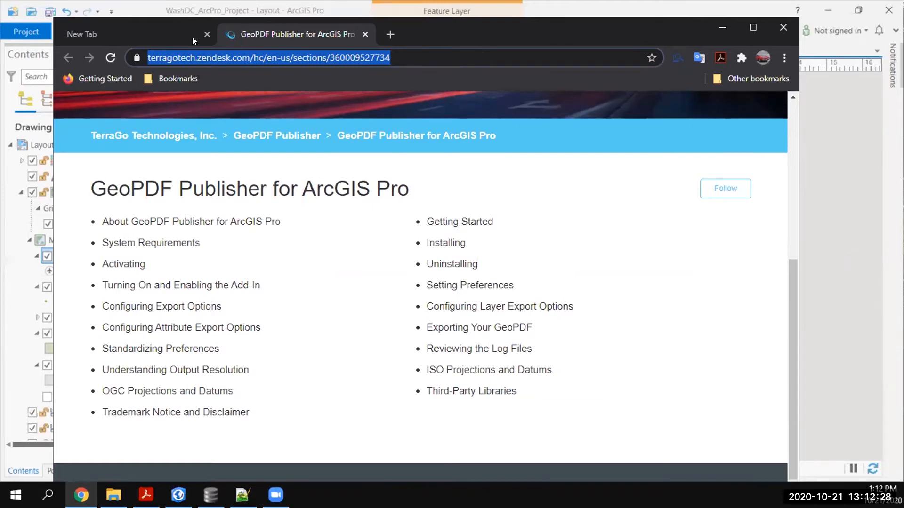
{"action": "left_click", "coordinate": [723, 27]}
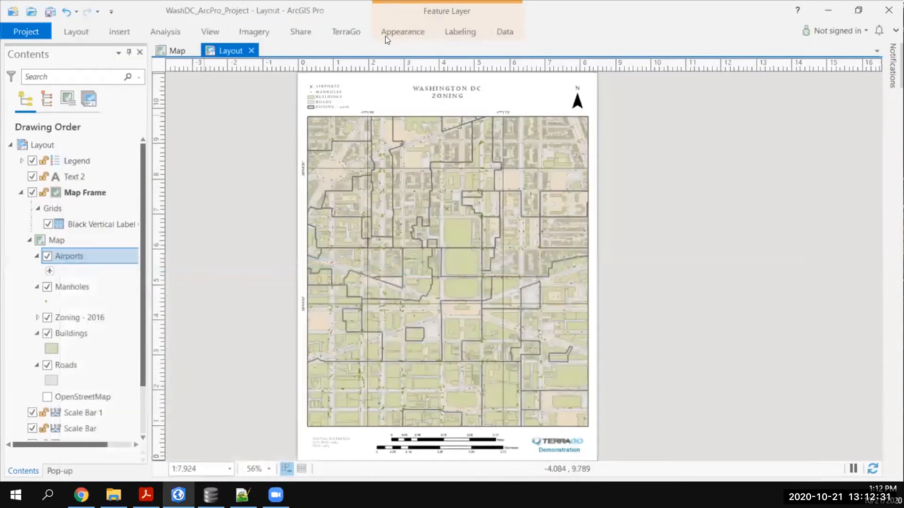
Review the GeoPDF Publisher export preferences for layering, compatibility, resolution and vector options, and accept them.
{"action": "left_click", "coordinate": [345, 32]}
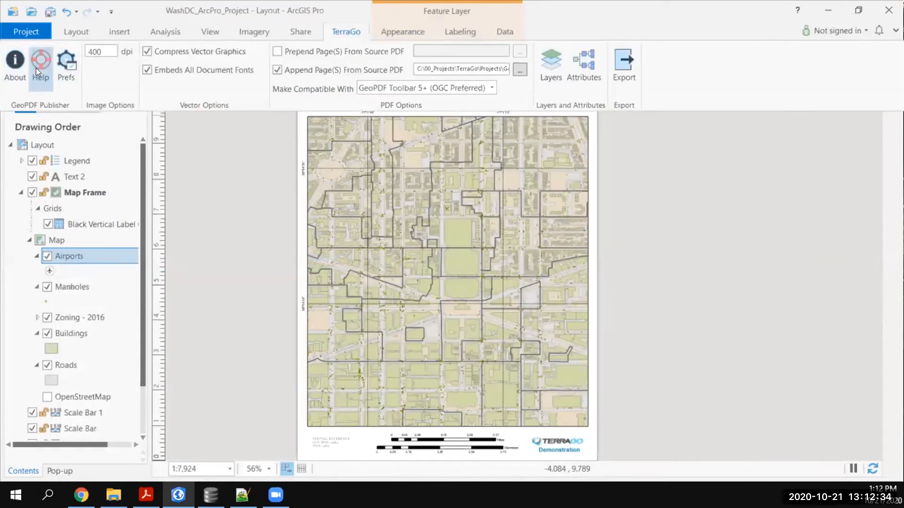
{"action": "left_click", "coordinate": [66, 76]}
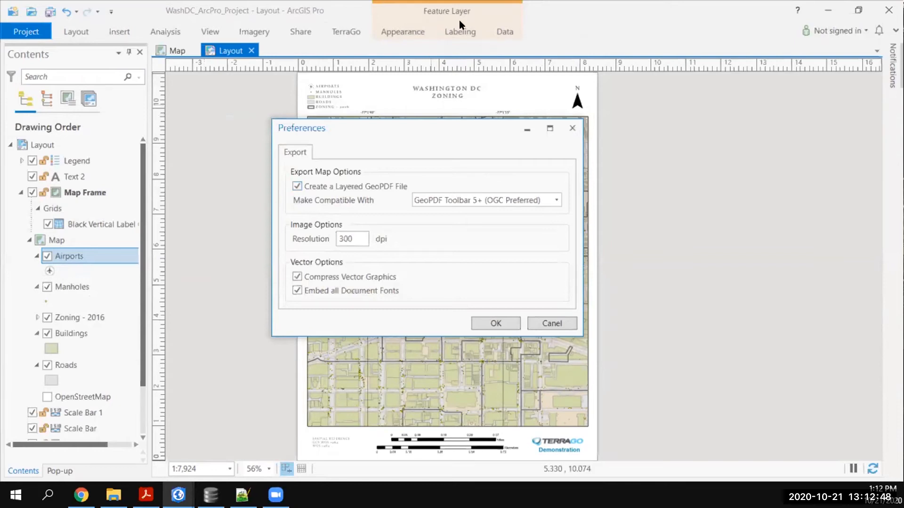
{"action": "left_click", "coordinate": [349, 32]}
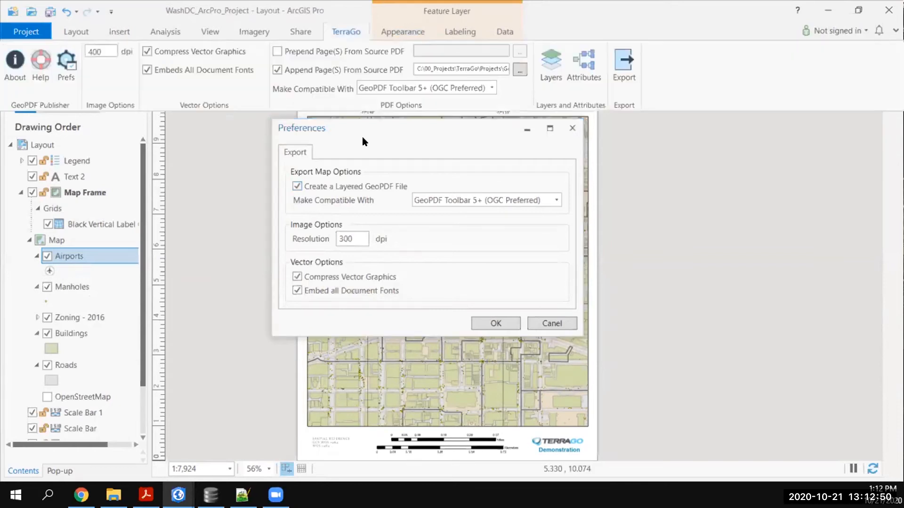
{"action": "left_click_drag", "start_coordinate": [363, 137], "coordinate": [367, 153]}
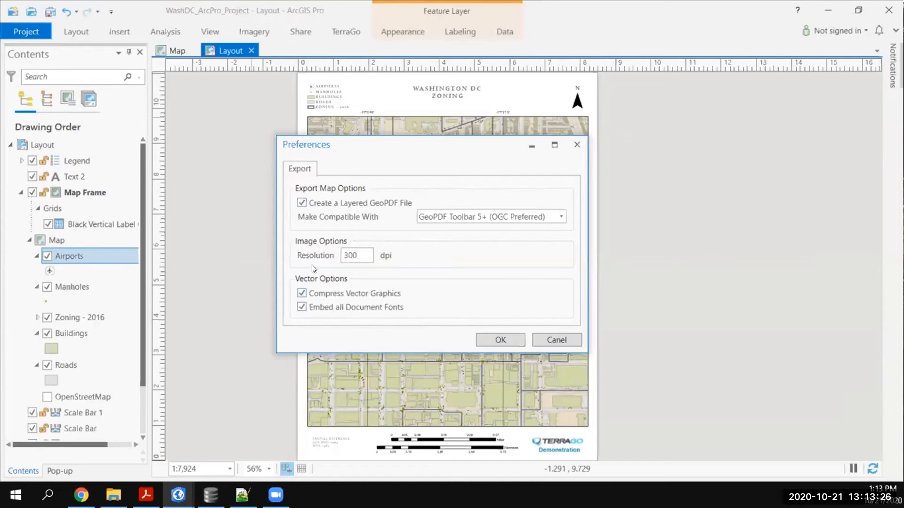
{"action": "left_click", "coordinate": [508, 342]}
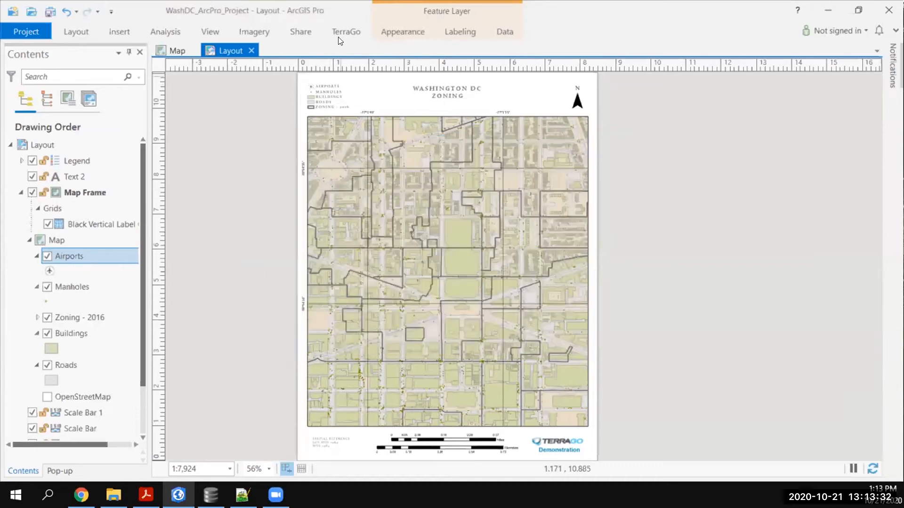
Choose "GeoPDF Publisher for ArcGIS Pro - Help.pdf" from the DC_Data folder as the source PDF for appended pages.
{"action": "left_click", "coordinate": [340, 37]}
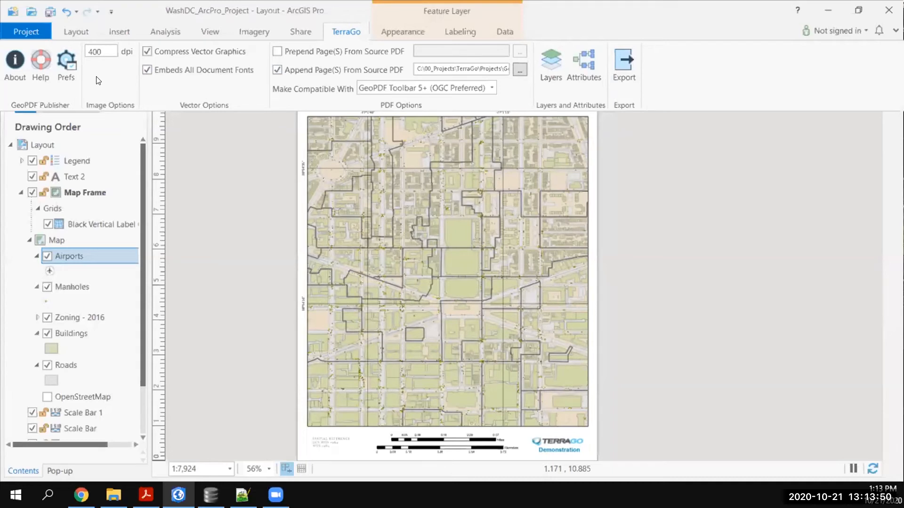
{"action": "double_click", "coordinate": [98, 52]}
{"action": "left_click", "coordinate": [519, 70]}
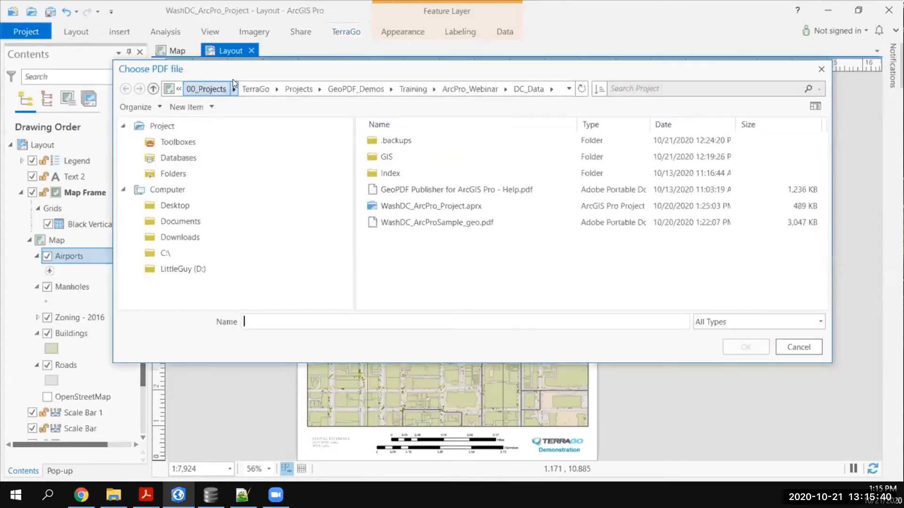
{"action": "left_click_drag", "start_coordinate": [257, 78], "coordinate": [253, 117]}
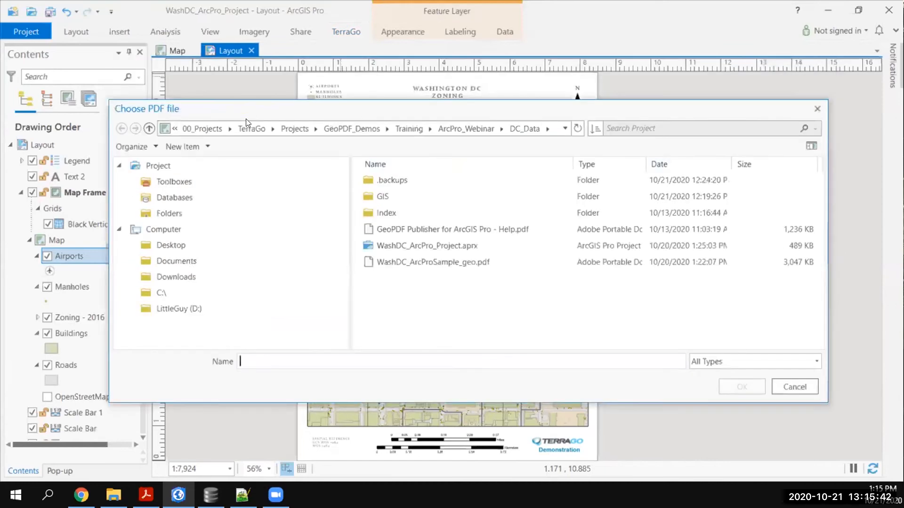
{"action": "left_click", "coordinate": [425, 234]}
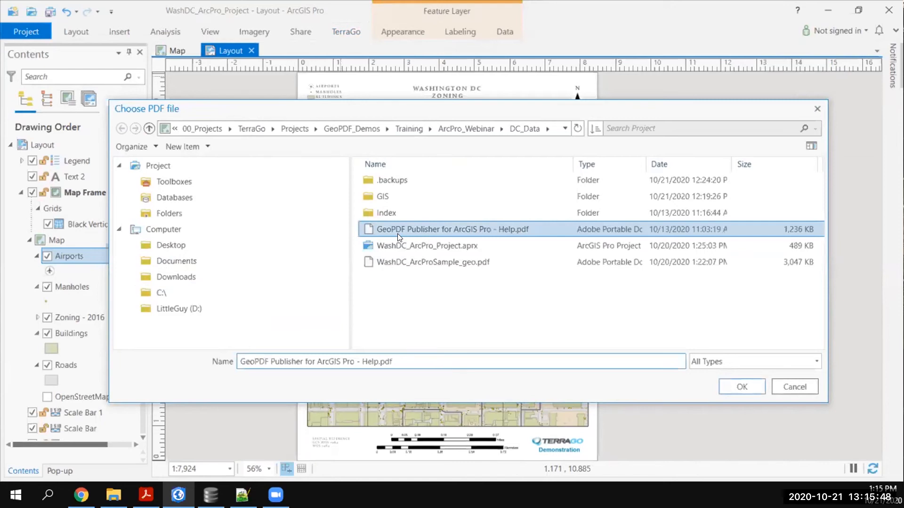
{"action": "left_click", "coordinate": [741, 384]}
Set the GeoPDF export compatibility to GeoPDF Toolbar 5+ (OGC Preferred).
{"action": "left_click", "coordinate": [343, 33]}
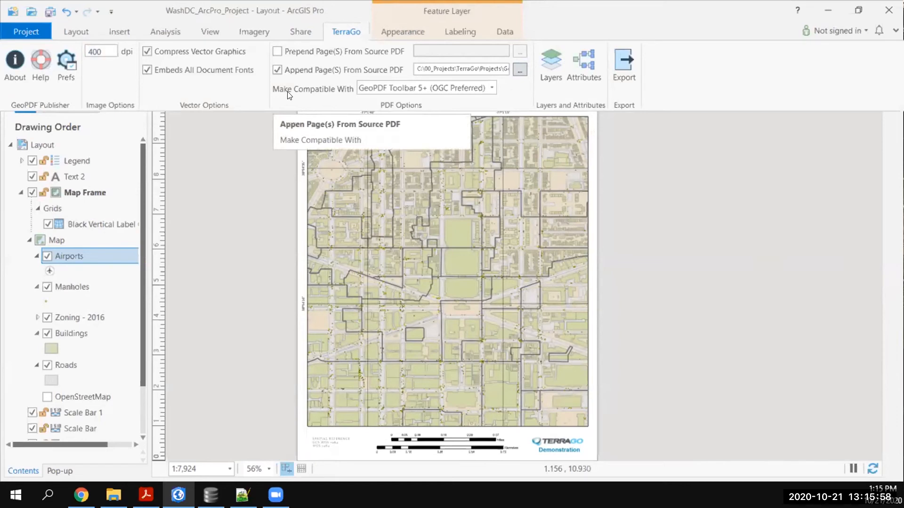
{"action": "left_click", "coordinate": [469, 90]}
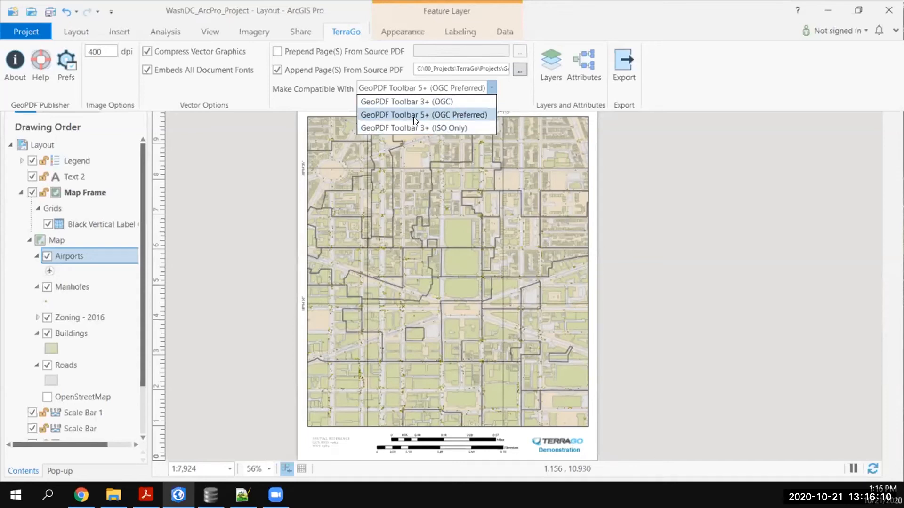
{"action": "left_click", "coordinate": [479, 117]}
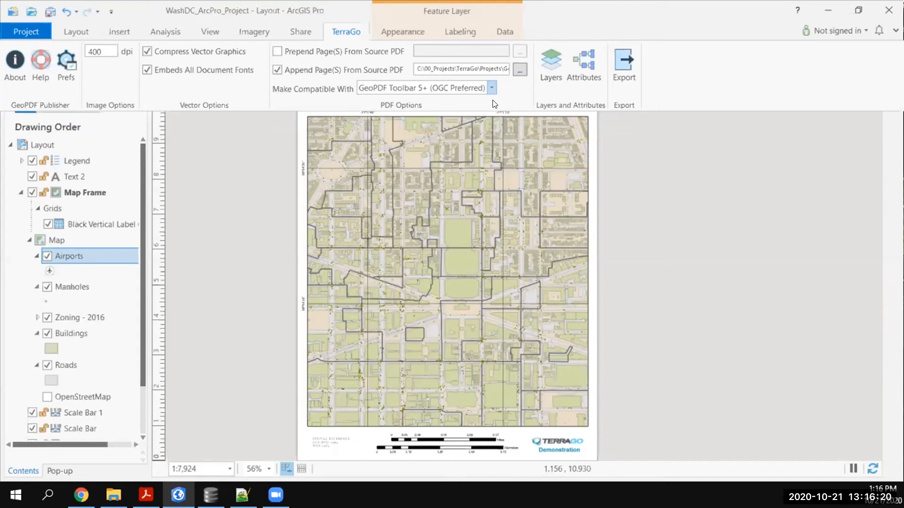
Auto-populate the GeoPDF layers in the export configuration and remove the Surrounds group from them.
{"action": "left_click", "coordinate": [546, 85]}
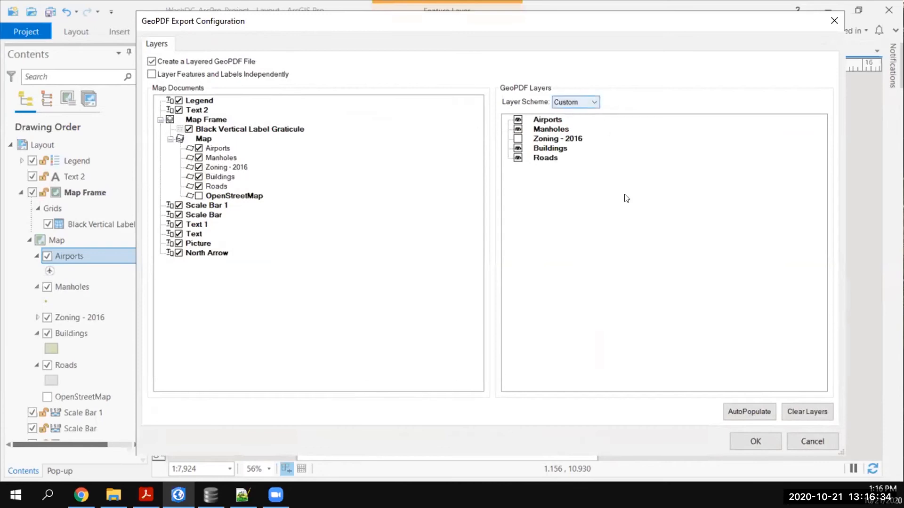
{"action": "left_click", "coordinate": [736, 412]}
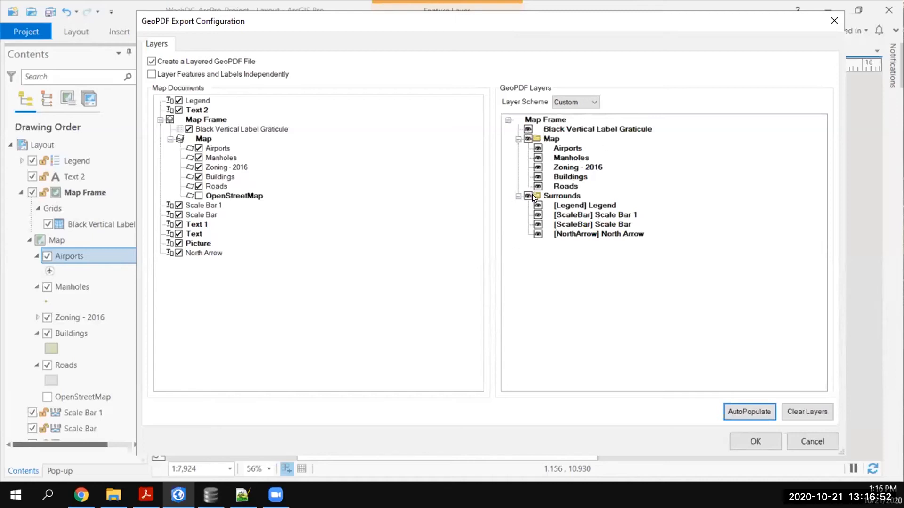
{"action": "left_click", "coordinate": [557, 197]}
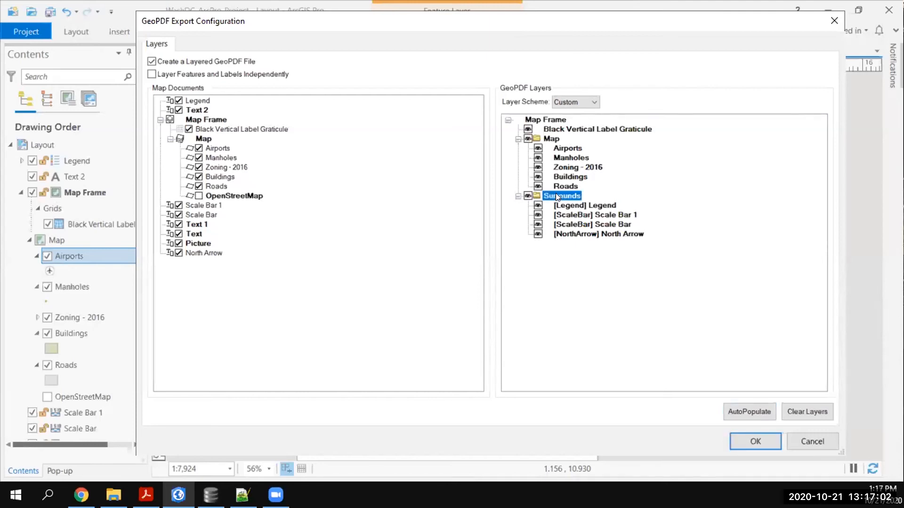
{"action": "right_click", "coordinate": [555, 195]}
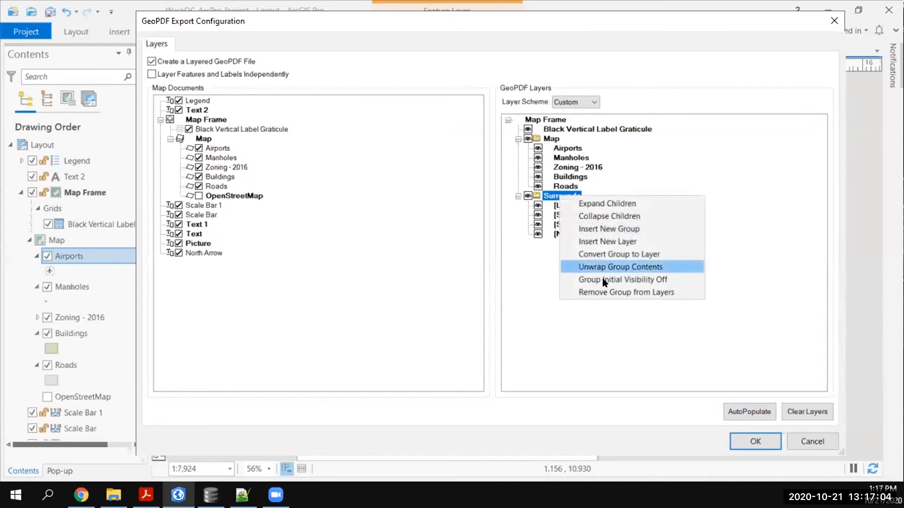
{"action": "left_click", "coordinate": [599, 292]}
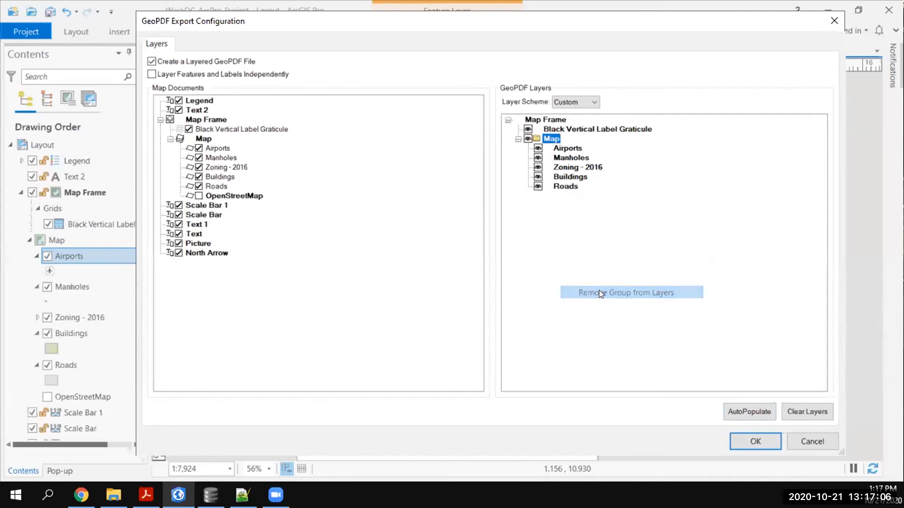
Remove the Black Vertical Label Graticule layer from the GeoPDF layers.
{"action": "left_click", "coordinate": [550, 129]}
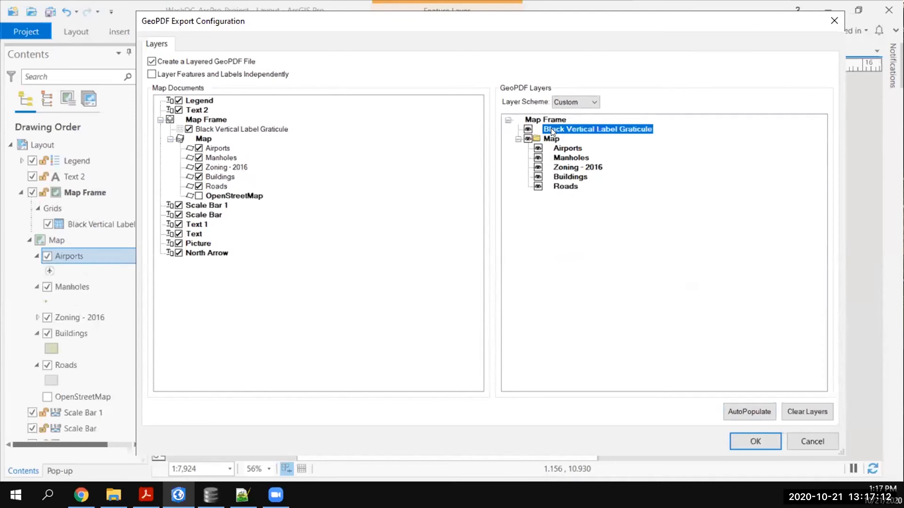
{"action": "right_click", "coordinate": [550, 129]}
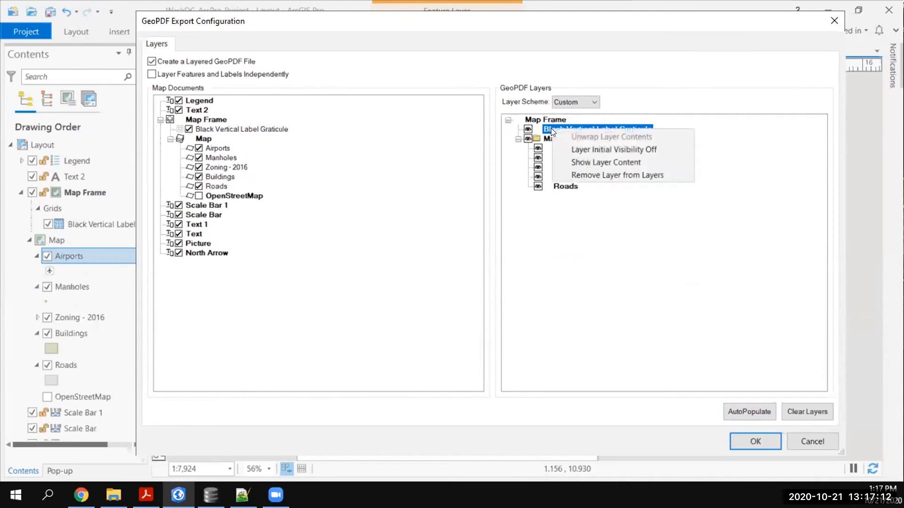
{"action": "left_click", "coordinate": [595, 175]}
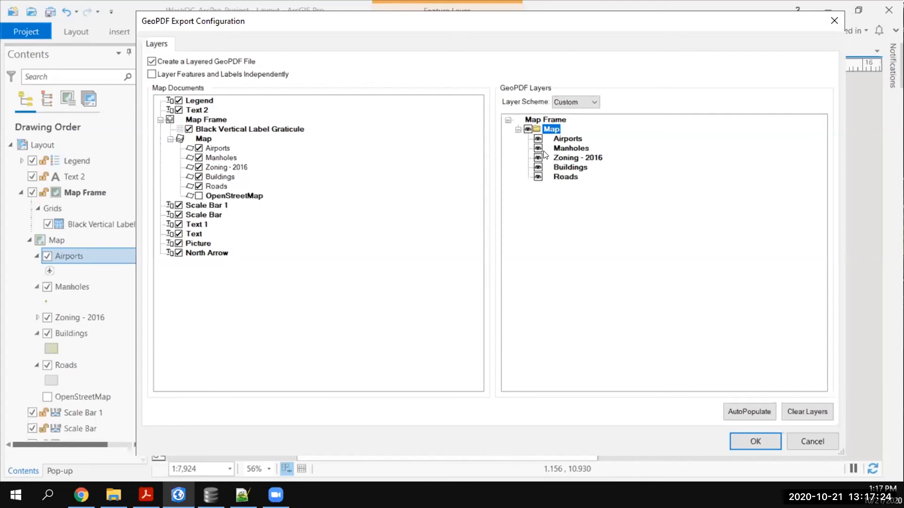
Unwrap the contents of the Map group and of the Map Frame menu in the GeoPDF layers.
{"action": "right_click", "coordinate": [544, 131]}
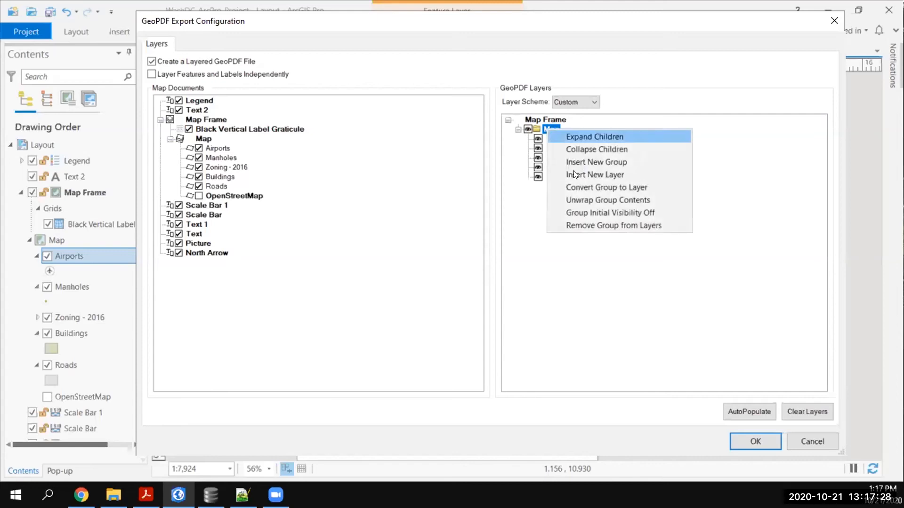
{"action": "left_click", "coordinate": [595, 197]}
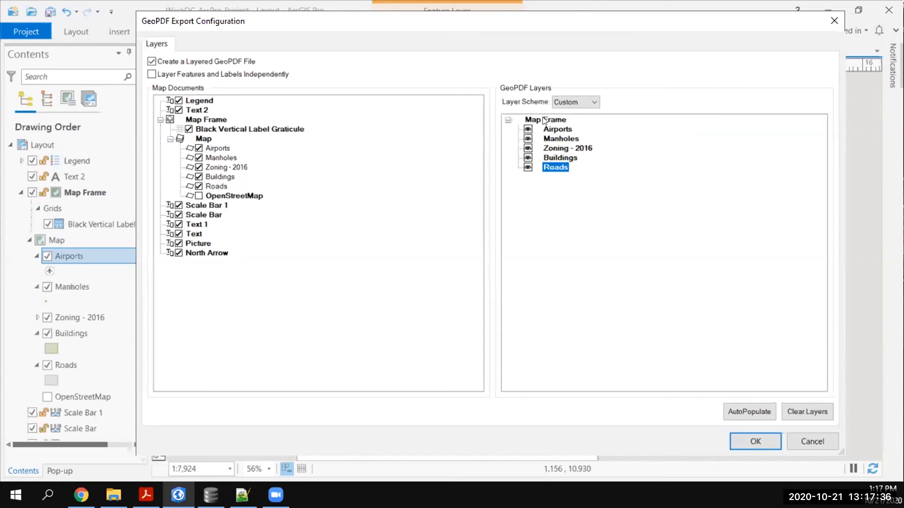
{"action": "right_click", "coordinate": [560, 120]}
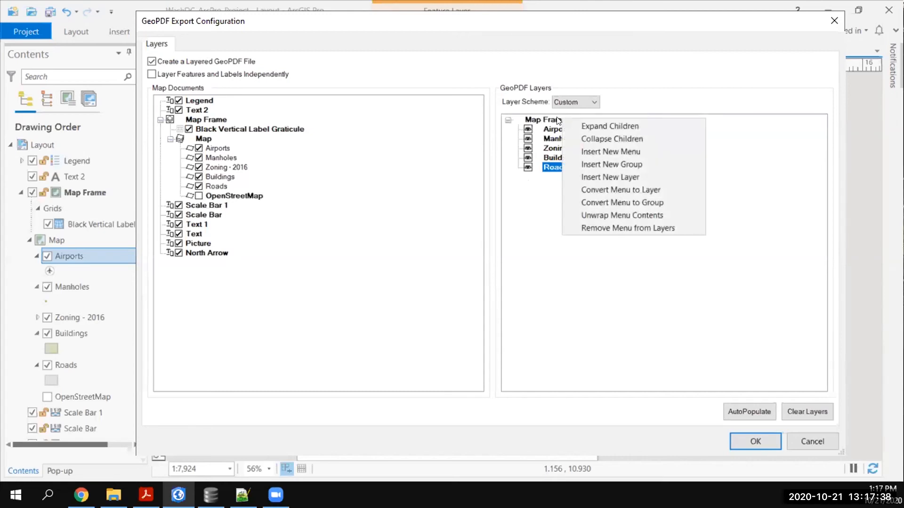
{"action": "left_click", "coordinate": [551, 121]}
{"action": "right_click", "coordinate": [551, 121]}
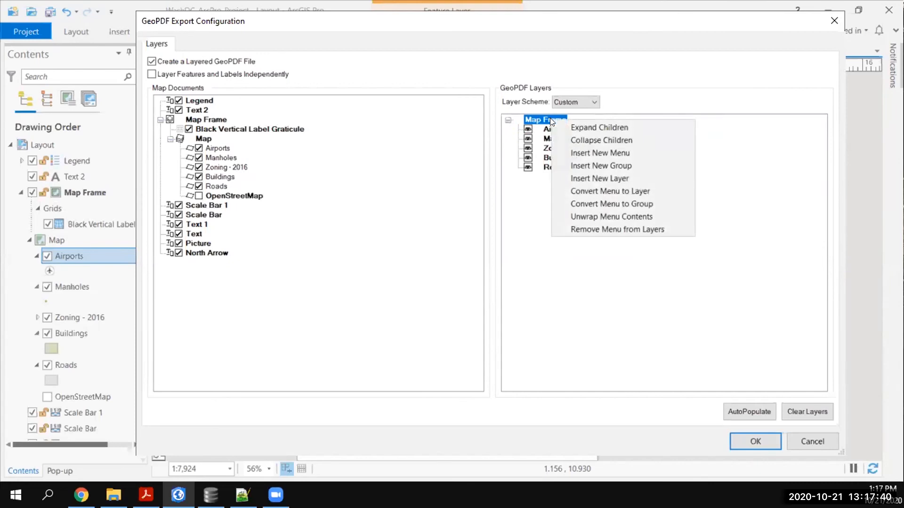
{"action": "left_click", "coordinate": [597, 216]}
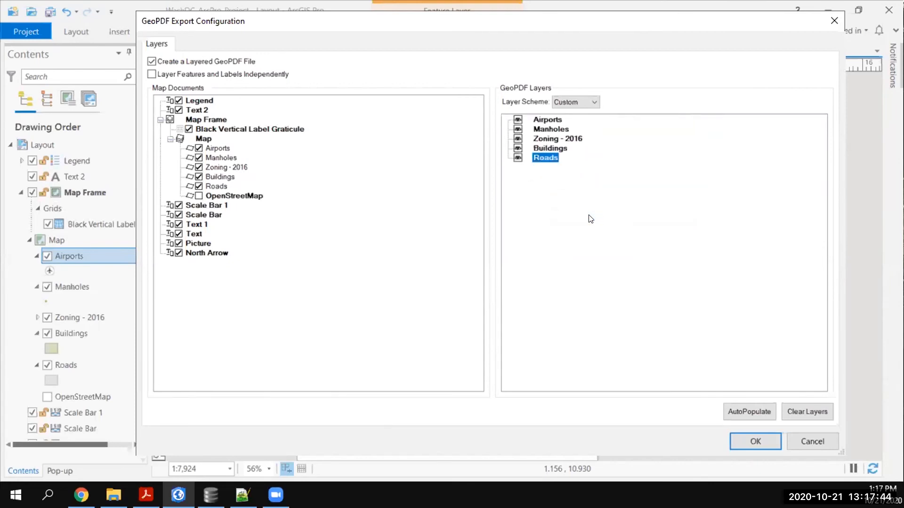
Set the Zoning - 2016 layer's initial visibility to off and apply the GeoPDF layer configuration.
{"action": "left_click", "coordinate": [544, 139]}
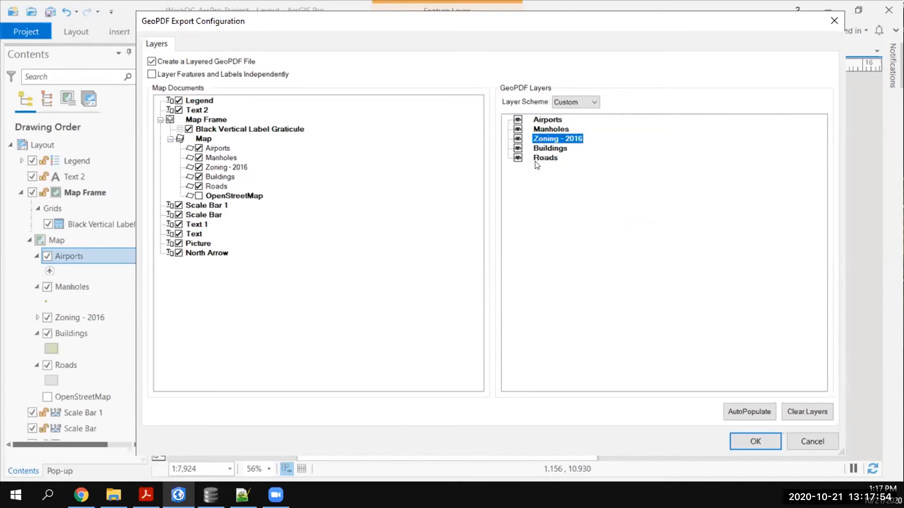
{"action": "right_click", "coordinate": [542, 138]}
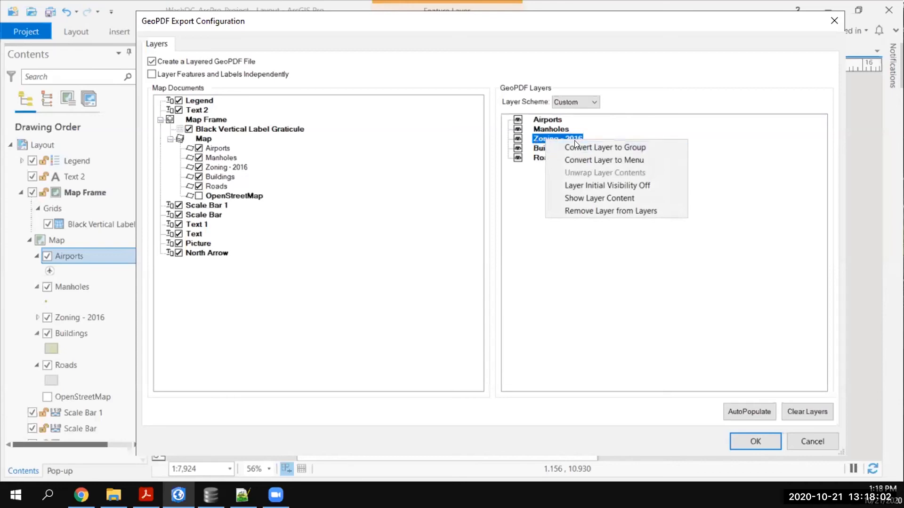
{"action": "left_click", "coordinate": [576, 186]}
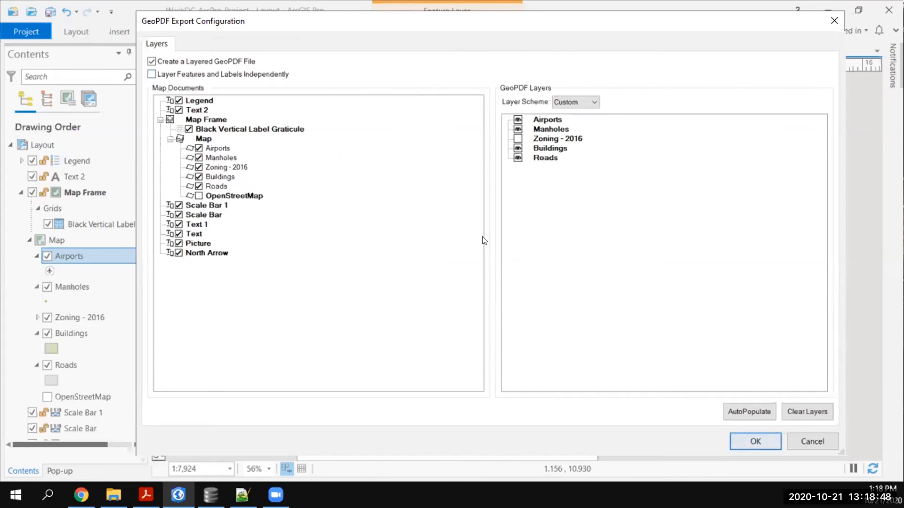
{"action": "left_click", "coordinate": [736, 439]}
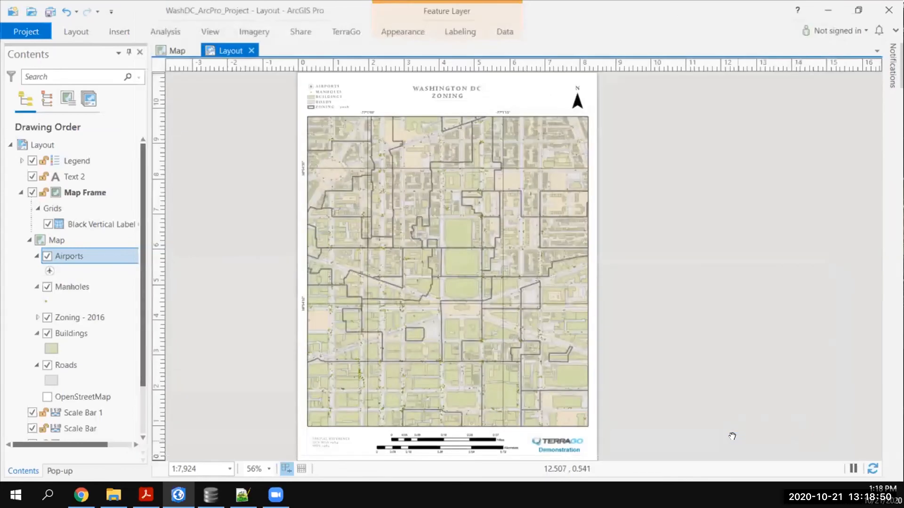
Configure the embedded attributes with GeoPackage output, add the Roads layer to the embedded layers, and apply the configuration.
{"action": "left_click", "coordinate": [345, 32]}
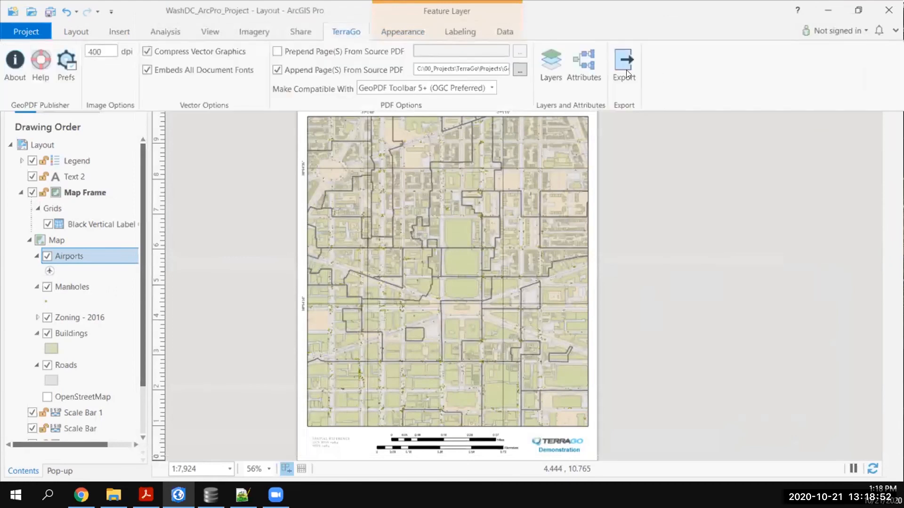
{"action": "left_click", "coordinate": [585, 77]}
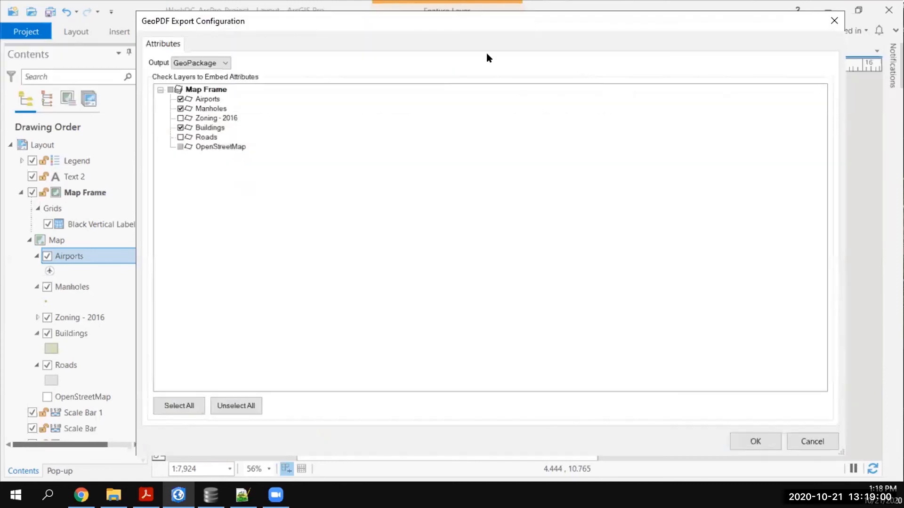
{"action": "left_click_drag", "start_coordinate": [428, 24], "coordinate": [398, 19]}
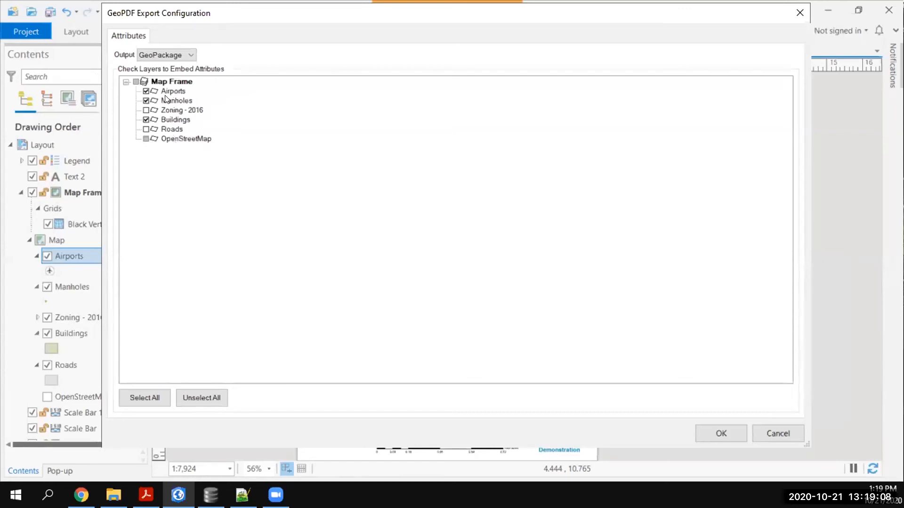
{"action": "left_click", "coordinate": [149, 55]}
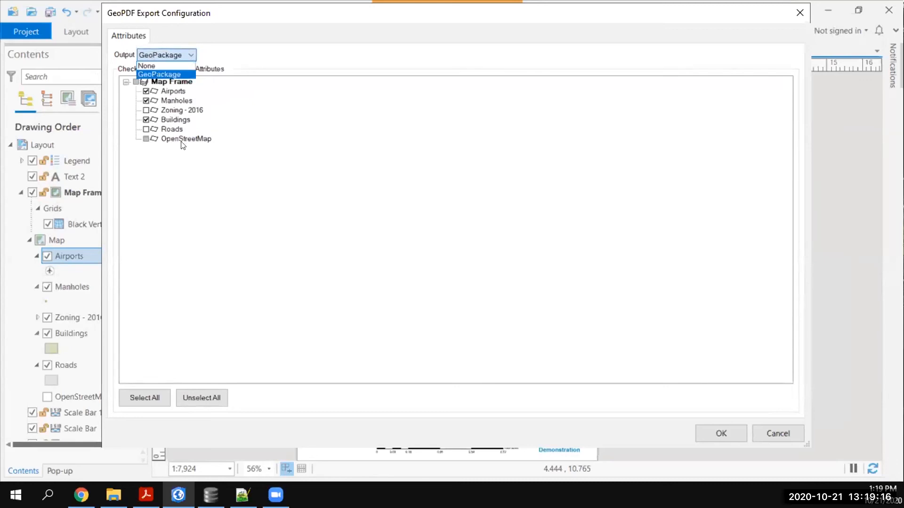
{"action": "left_click", "coordinate": [197, 164]}
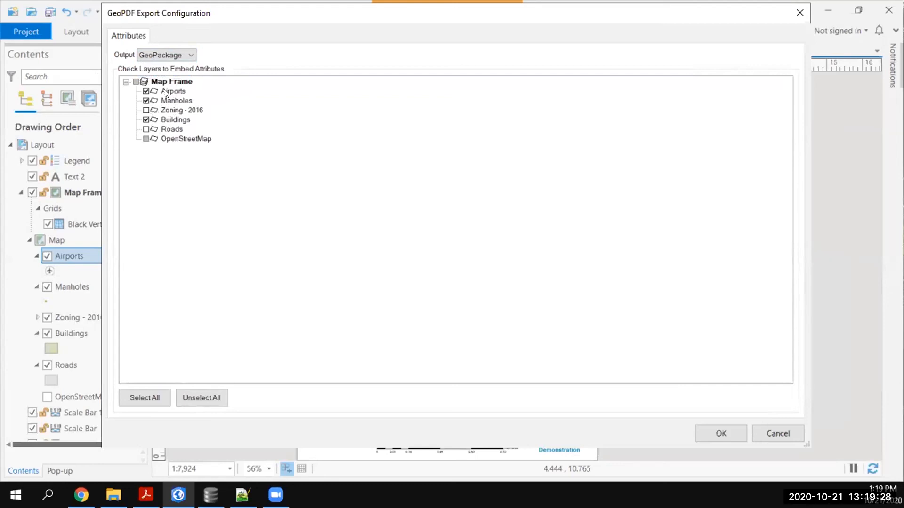
{"action": "left_click", "coordinate": [146, 128]}
{"action": "left_click", "coordinate": [720, 431]}
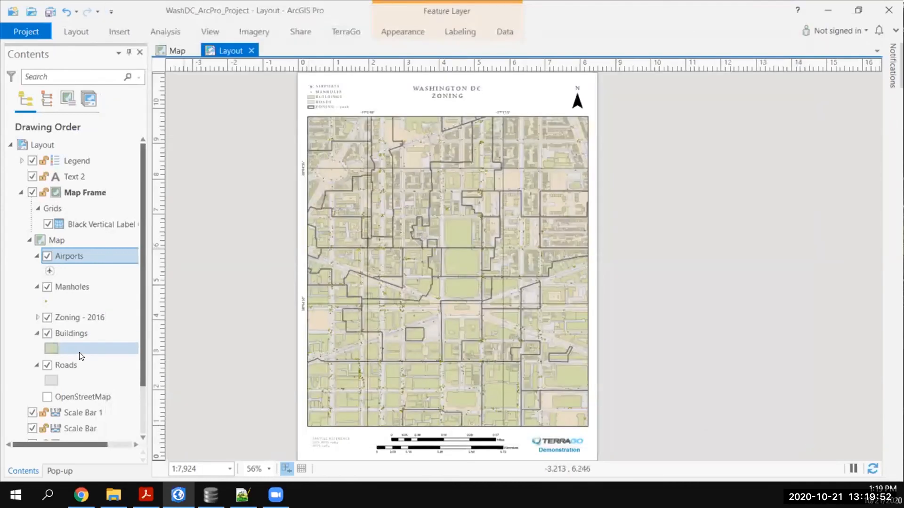
Hide the iata_code field in the Airports layer's attribute table and close the table.
{"action": "right_click", "coordinate": [60, 258]}
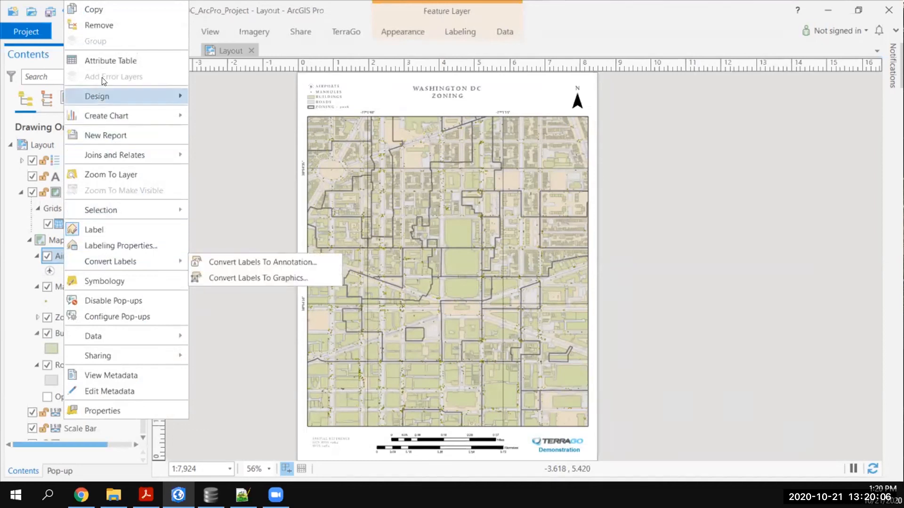
{"action": "left_click", "coordinate": [109, 60]}
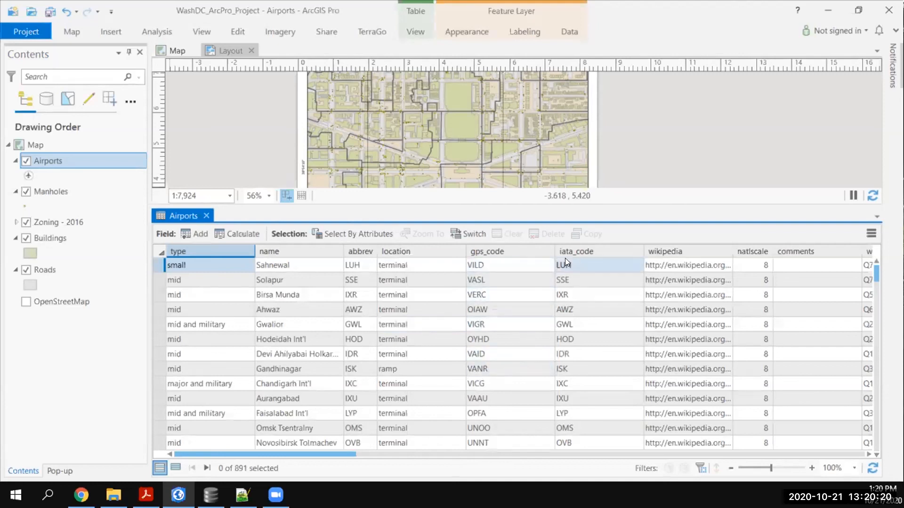
{"action": "left_click", "coordinate": [583, 251]}
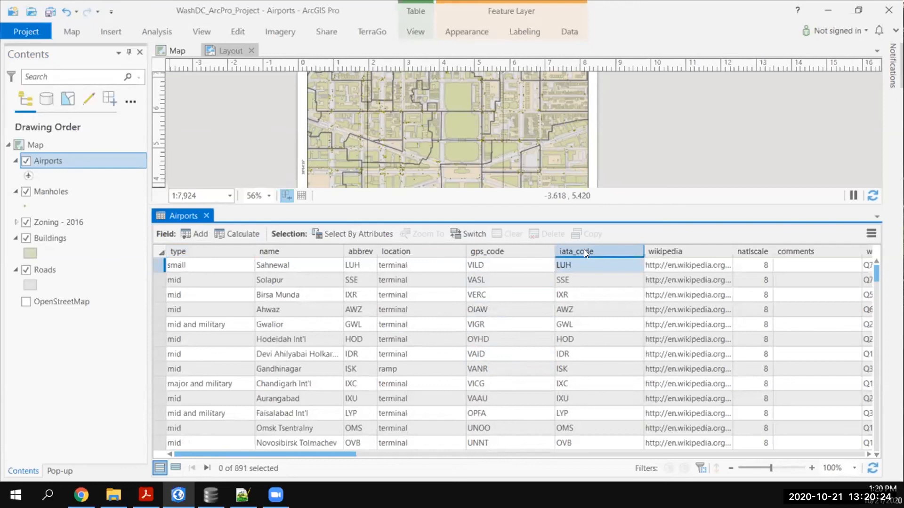
{"action": "right_click", "coordinate": [585, 254]}
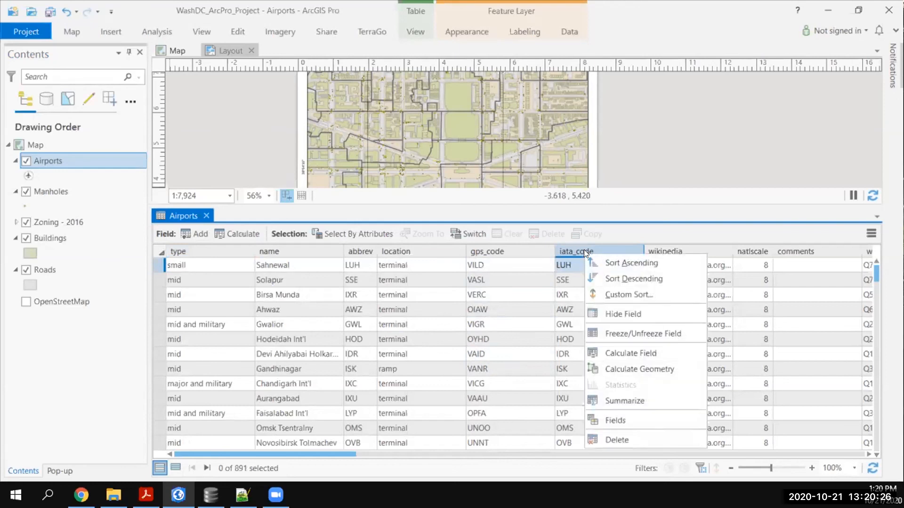
{"action": "left_click", "coordinate": [607, 313]}
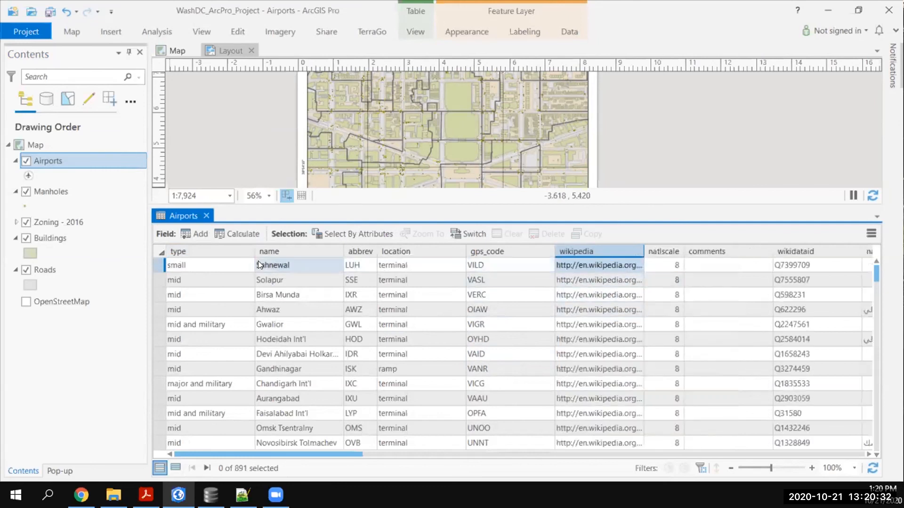
{"action": "left_click", "coordinate": [207, 217]}
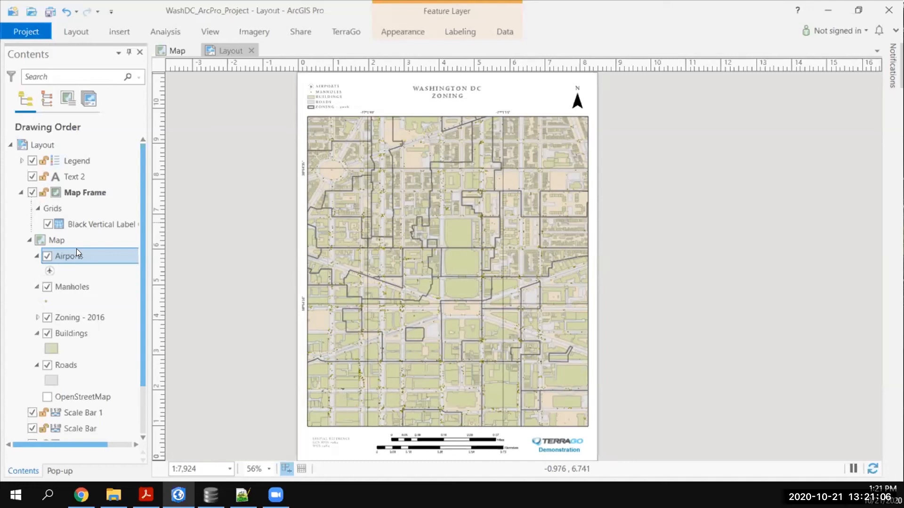
Export the layout as a TerraGo GeoPDF file named WashDC_ArcProSample_geo.pdf in the DC_Data folder.
{"action": "left_click", "coordinate": [343, 34]}
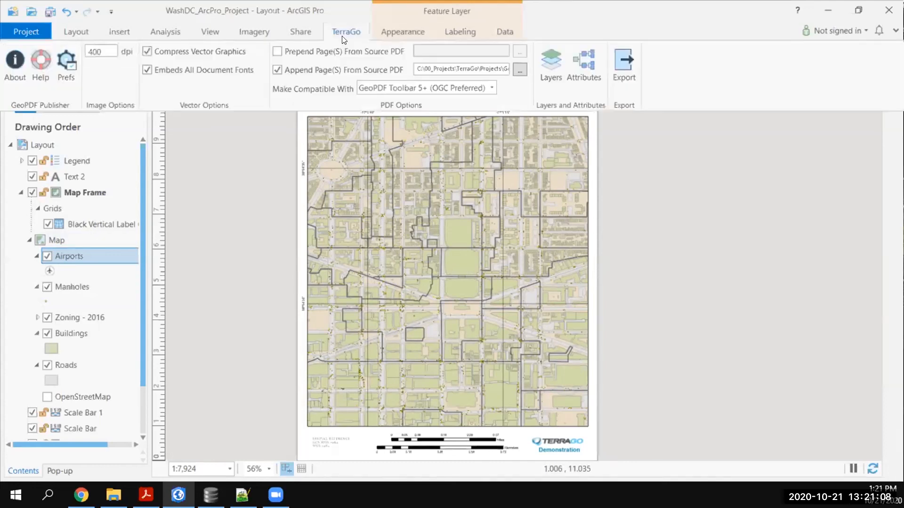
{"action": "left_click", "coordinate": [625, 70]}
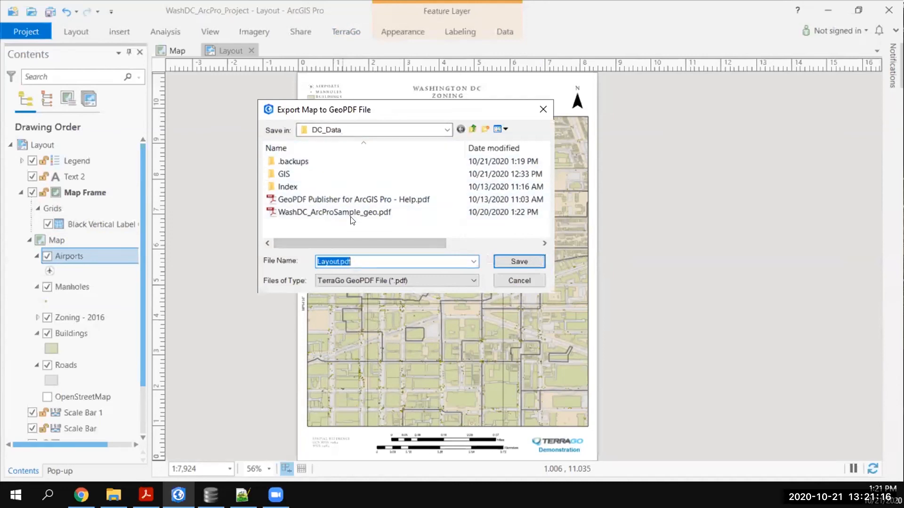
{"action": "left_click", "coordinate": [329, 211]}
{"action": "left_click", "coordinate": [394, 262]}
{"action": "left_click", "coordinate": [397, 261]}
{"action": "left_click", "coordinate": [375, 280]}
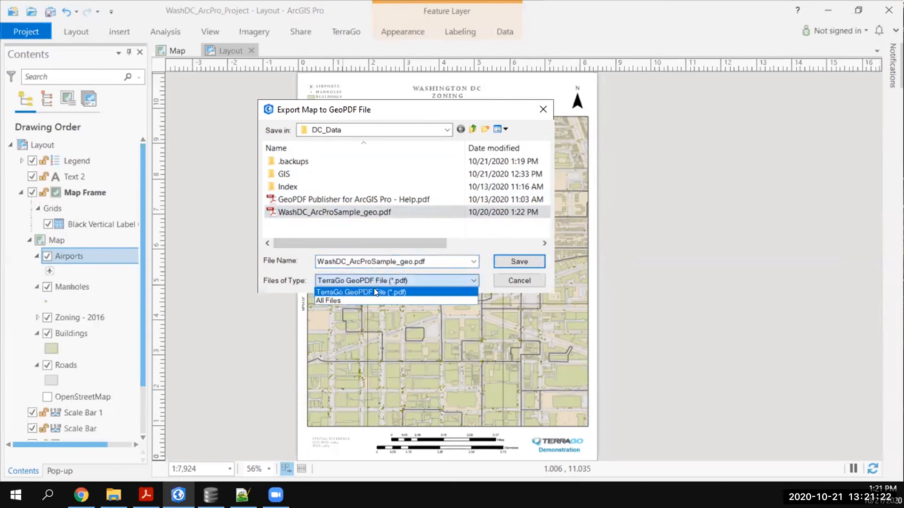
{"action": "left_click", "coordinate": [509, 271]}
{"action": "left_click", "coordinate": [509, 276]}
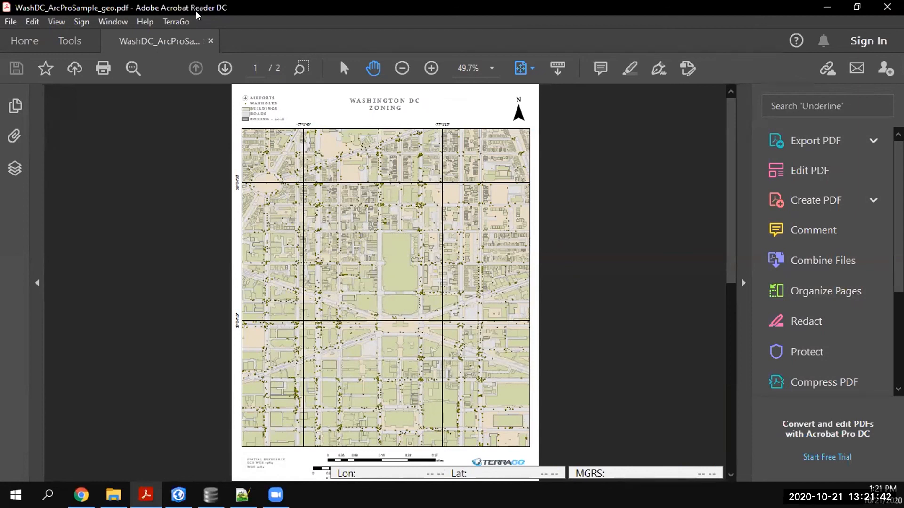
In Adobe Acrobat Reader, activate the TerraGo GeoTool on the exported GeoPDF to read map coordinates at 100% zoom.
{"action": "left_click", "coordinate": [176, 22]}
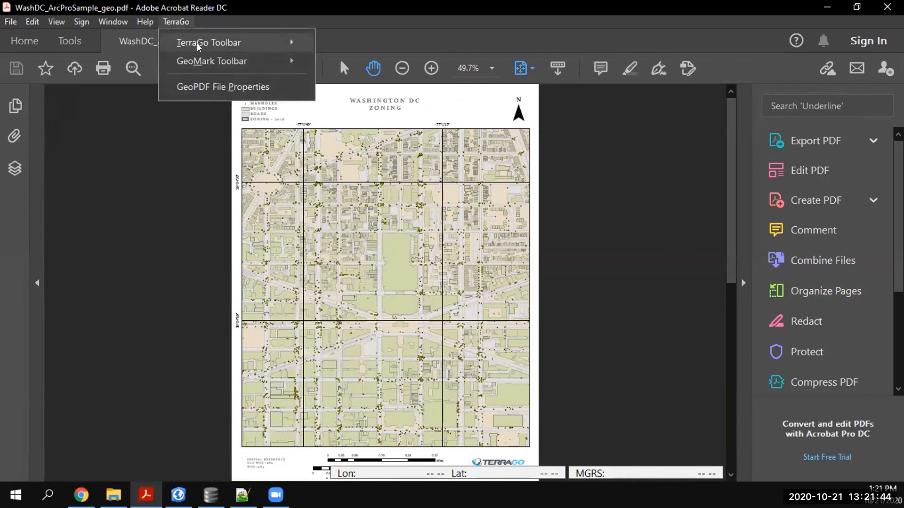
{"action": "mouse_move", "coordinate": [198, 46]}
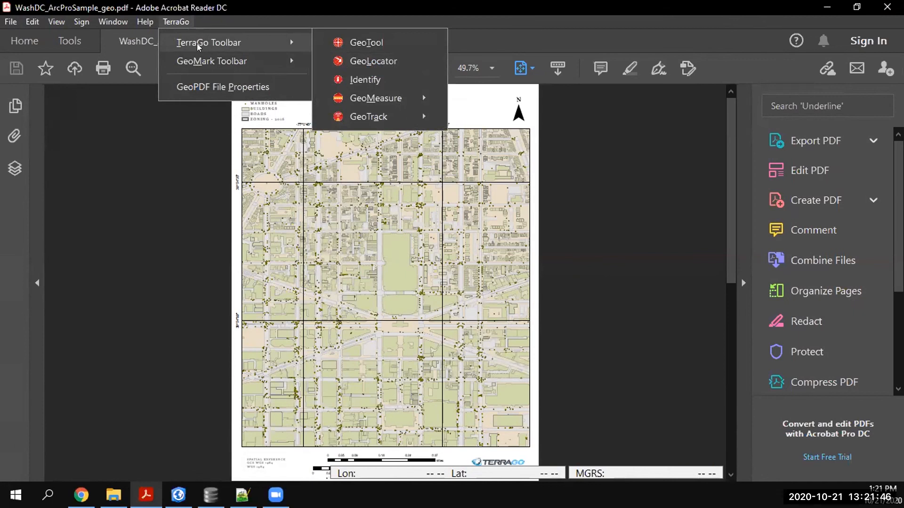
{"action": "left_click", "coordinate": [367, 43]}
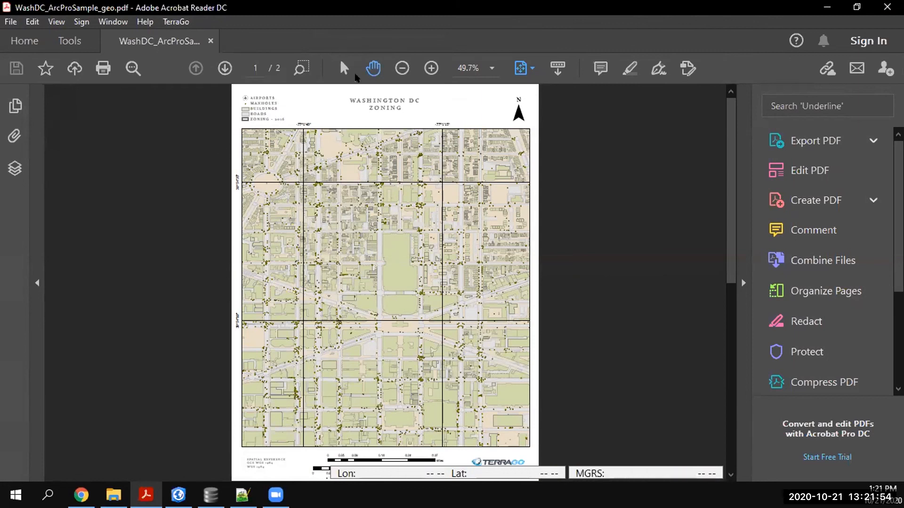
{"action": "left_click", "coordinate": [429, 69]}
{"action": "left_click", "coordinate": [429, 70]}
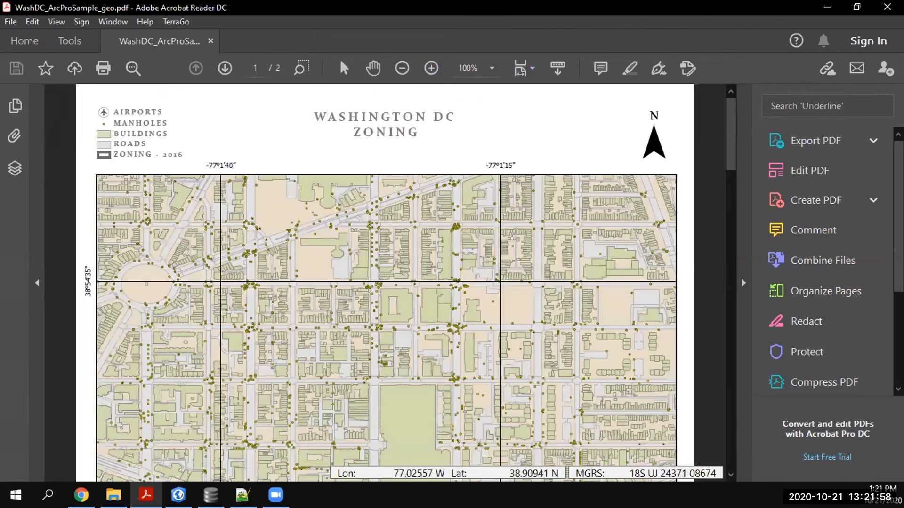